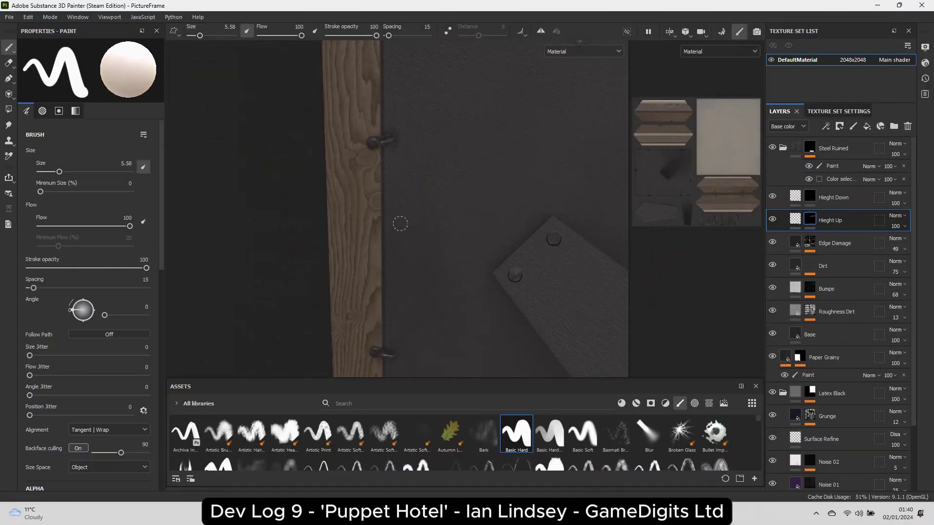
Step: Zoom out and tilt the PictureFrame model to review its finished wood texture
{"action": "scroll", "coordinate": [400, 224], "scroll_direction": "down", "scroll_amount": 4}
{"action": "left_click_drag", "start_coordinate": [400, 224], "coordinate": [330, 196], "text": "alt"}
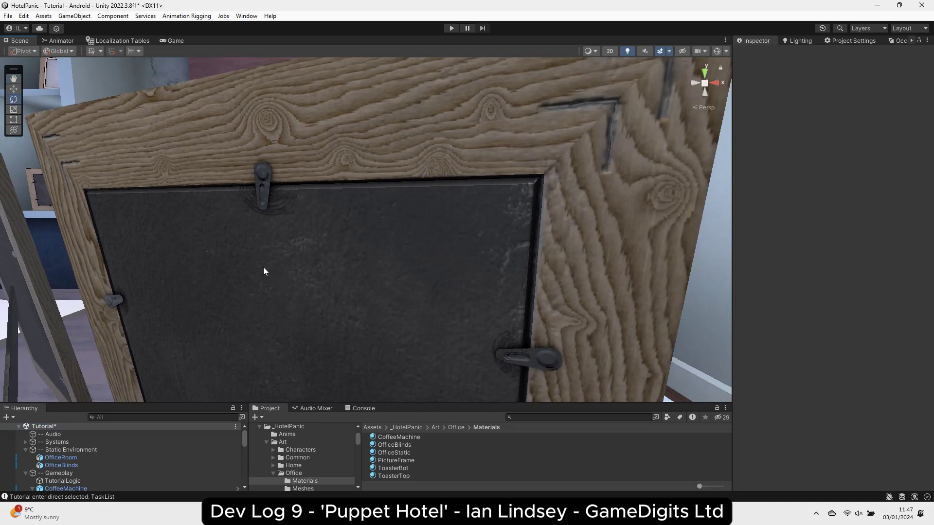
Step: Pan the Scene view toward the wood-grained picture frame
{"action": "middle_click_drag", "start_coordinate": [261, 261], "coordinate": [262, 262]}
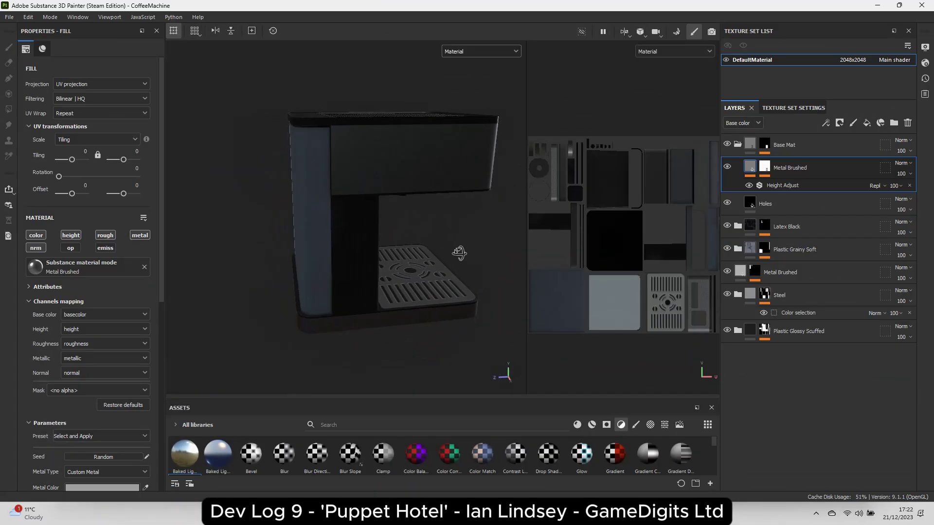
Step: Orbit the coffee machine, then the plant model, to review their finished textures
{"action": "left_click_drag", "start_coordinate": [459, 253], "coordinate": [365, 271], "text": "alt"}
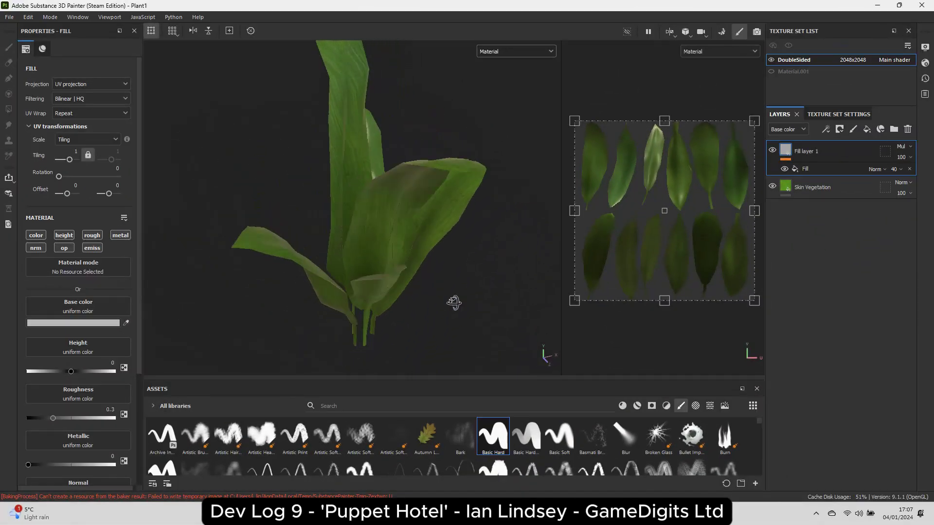
{"action": "left_click_drag", "start_coordinate": [454, 303], "coordinate": [273, 299], "text": "alt"}
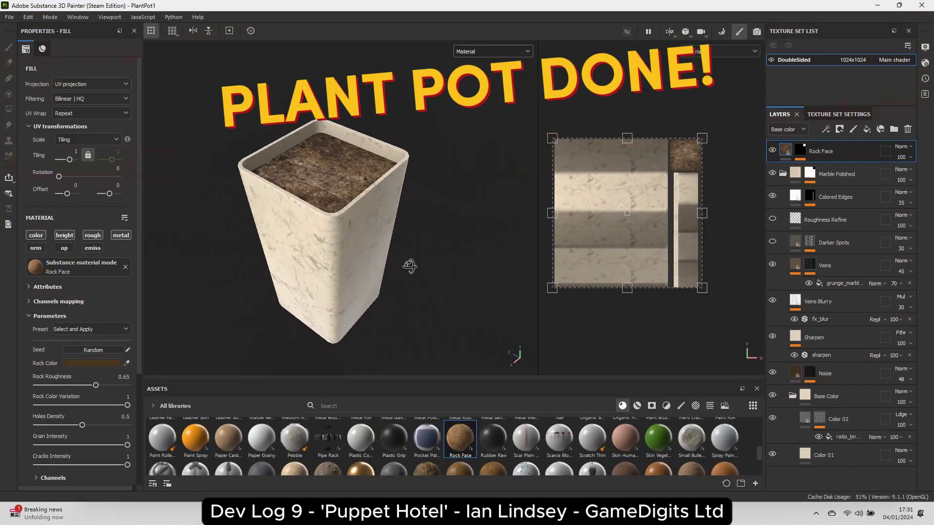
Step: Orbit the marble pot, door, sandwich and puppet bookshelf models to review their textures
{"action": "left_click_drag", "start_coordinate": [410, 266], "coordinate": [438, 258], "text": "alt"}
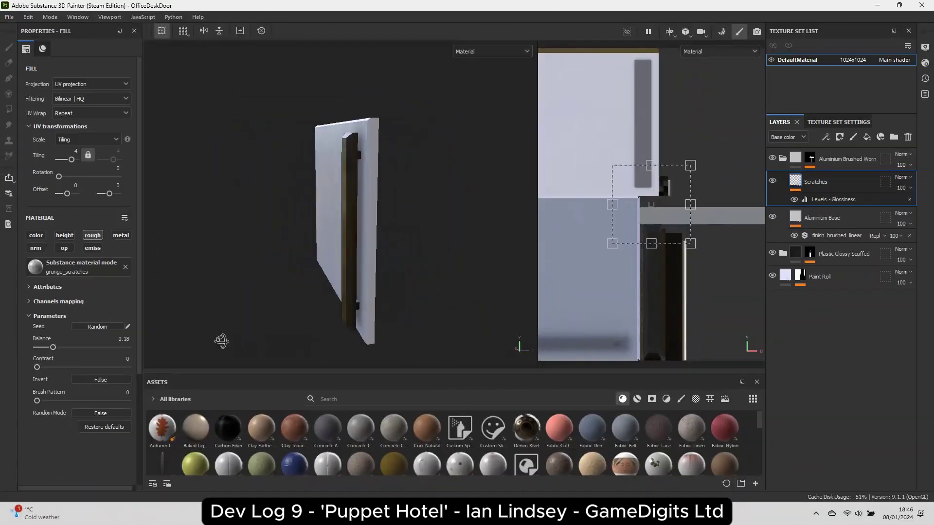
{"action": "left_click_drag", "start_coordinate": [221, 341], "coordinate": [365, 366], "text": "alt"}
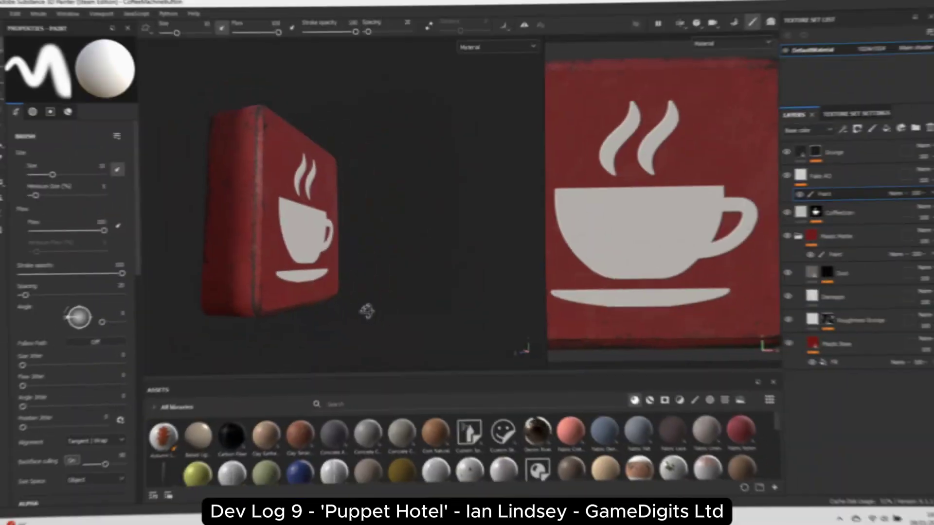
{"action": "left_click_drag", "start_coordinate": [365, 308], "coordinate": [267, 327], "text": "alt"}
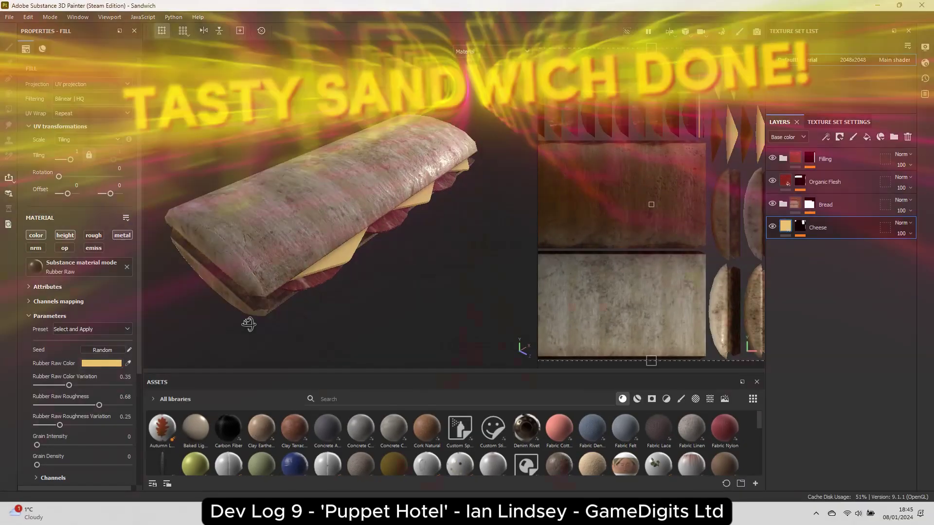
{"action": "left_click_drag", "start_coordinate": [246, 323], "coordinate": [273, 355], "text": "alt"}
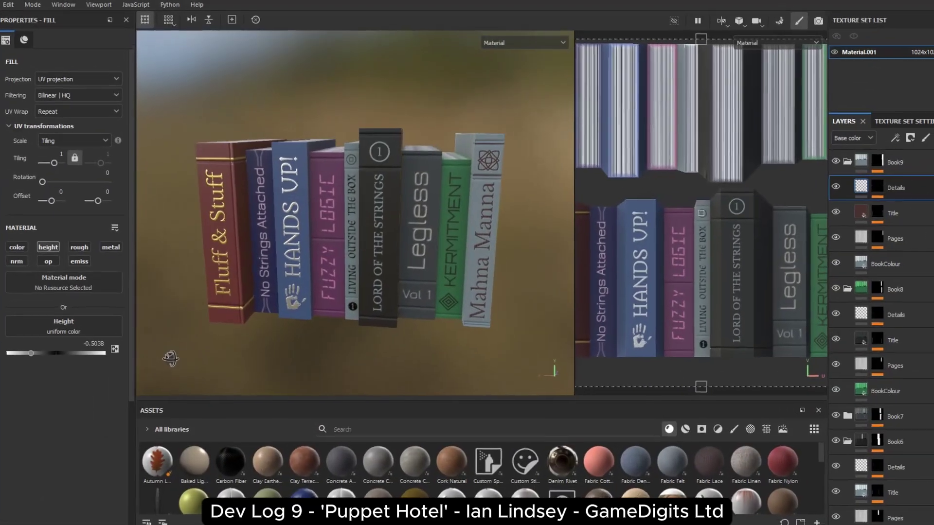
{"action": "mouse_move", "coordinate": [170, 358]}
{"action": "left_mouse_down", "text": "alt"}
{"action": "mouse_move", "coordinate": [164, 377]}
{"action": "mouse_move", "coordinate": [155, 366]}
{"action": "left_mouse_up", "text": "alt"}
{"action": "left_click_drag", "start_coordinate": [143, 417], "coordinate": [150, 398], "text": "alt"}
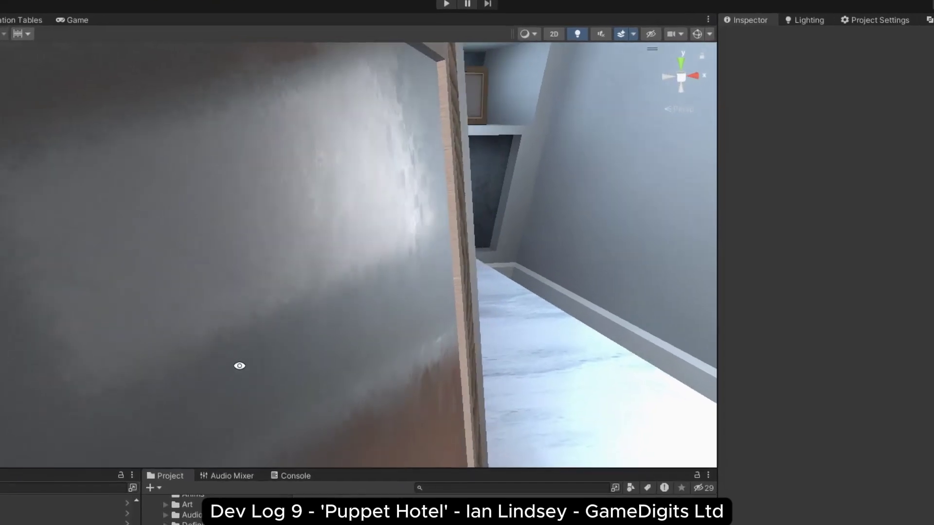
Step: Select the Photoframe_DefaultMaterial_Normal texture in the Materials folder
{"action": "mouse_move", "coordinate": [239, 366]}
{"action": "left_mouse_down", "text": "alt"}
{"action": "mouse_move", "coordinate": [262, 367]}
{"action": "mouse_move", "coordinate": [253, 371]}
{"action": "left_mouse_up", "text": "alt"}
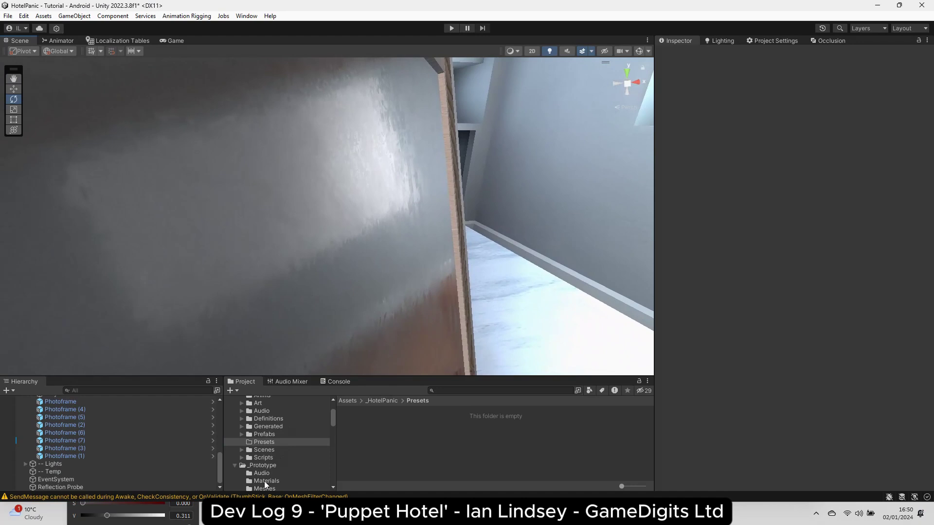
{"action": "left_click", "coordinate": [264, 481]}
{"action": "scroll", "coordinate": [372, 437], "scroll_direction": "down", "scroll_amount": 5}
{"action": "left_click", "coordinate": [416, 428]}
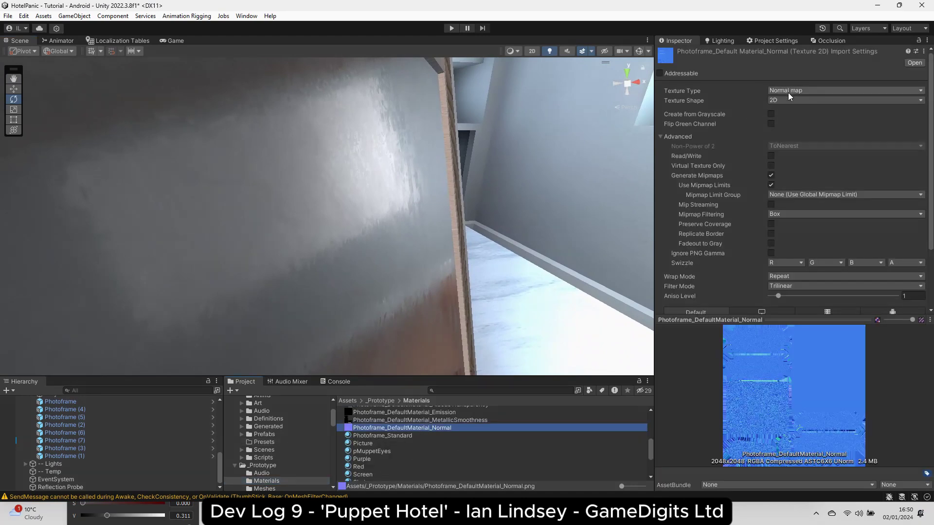
Step: Reimport it with Max Size 1024, High Quality compression and crunch compression enabled
{"action": "scroll", "coordinate": [797, 148], "scroll_direction": "down", "scroll_amount": 4}
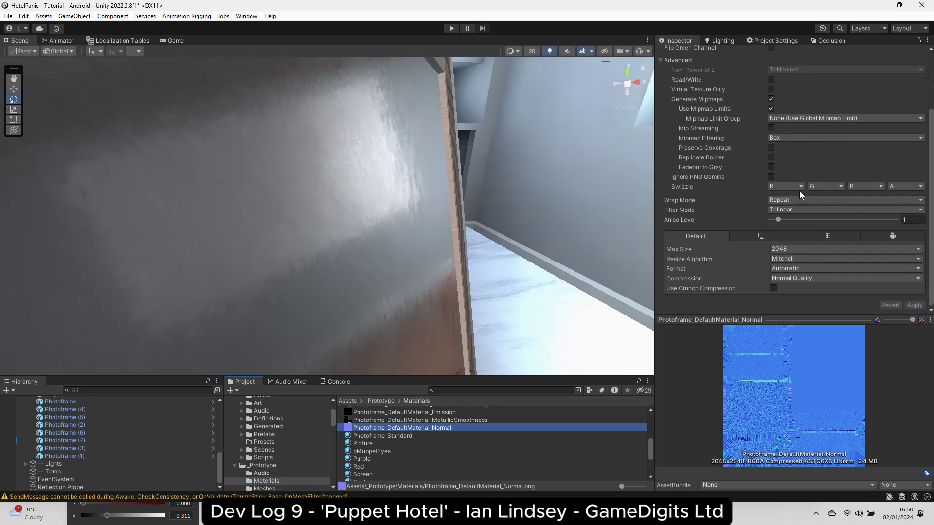
{"action": "left_click", "coordinate": [782, 249]}
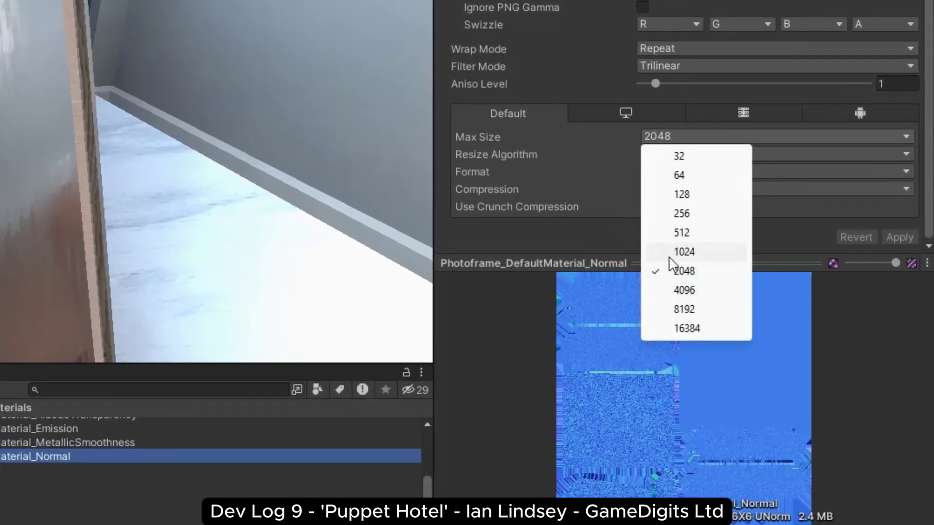
{"action": "left_click", "coordinate": [670, 254]}
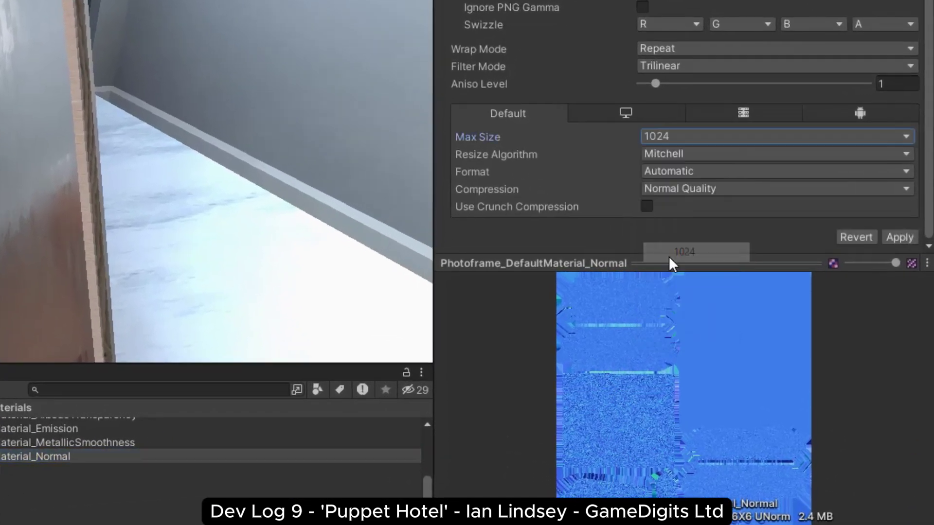
{"action": "left_click", "coordinate": [682, 188]}
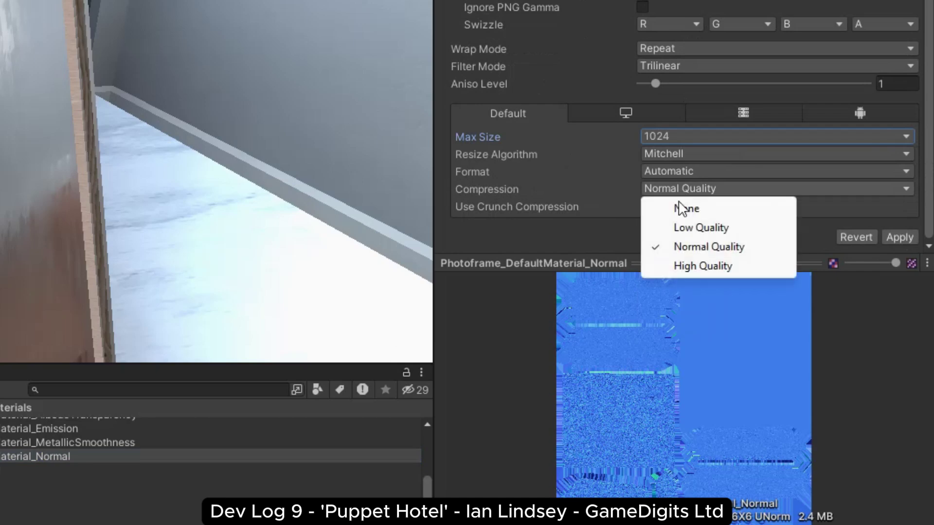
{"action": "left_click", "coordinate": [677, 266]}
{"action": "left_click", "coordinate": [647, 206]}
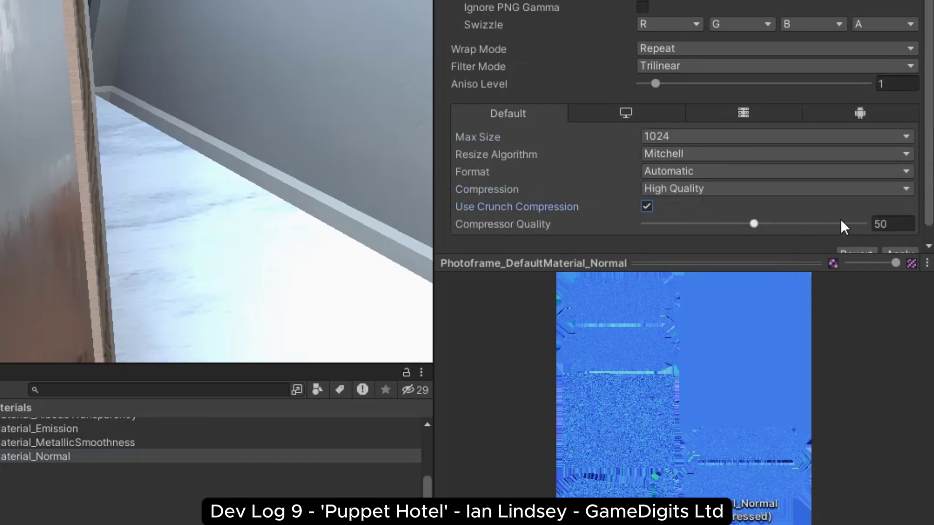
{"action": "scroll", "coordinate": [828, 197], "scroll_direction": "down", "scroll_amount": 1}
{"action": "left_click", "coordinate": [897, 239]}
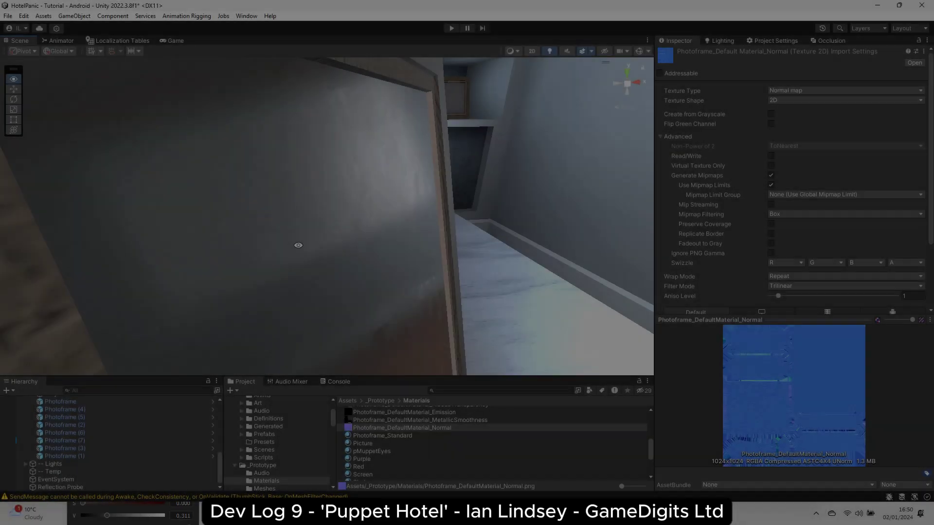
{"action": "right_click_drag", "start_coordinate": [298, 246], "coordinate": [310, 244]}
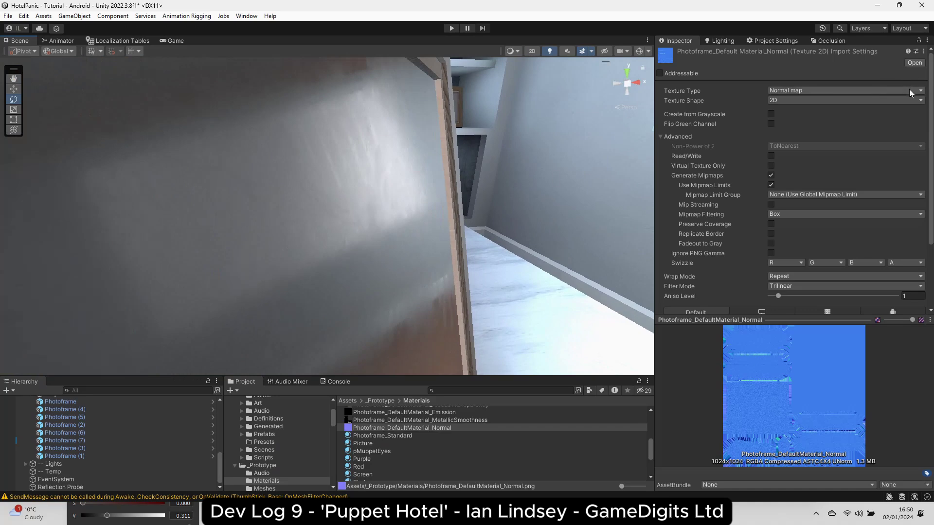
Step: Save the normal map's import settings as NormalTexture.preset in the Presets folder
{"action": "left_click", "coordinate": [916, 52]}
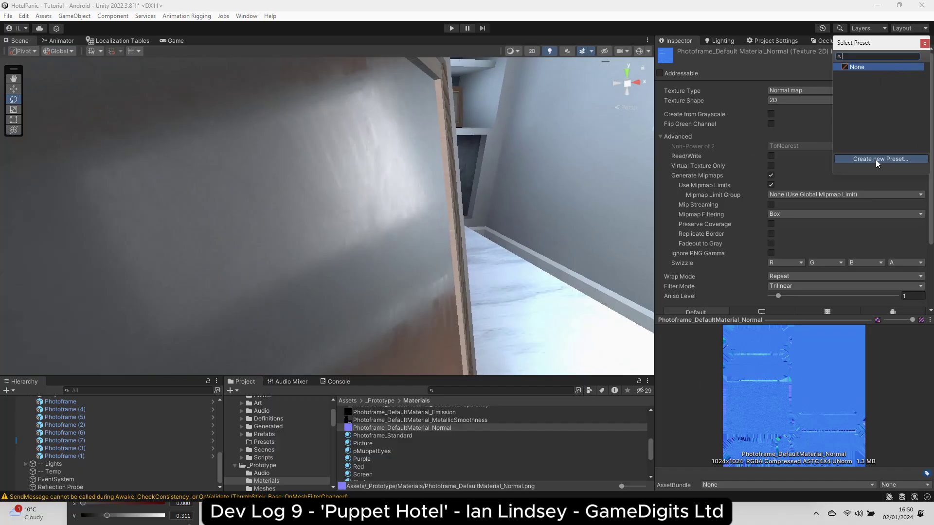
{"action": "left_click", "coordinate": [842, 272]}
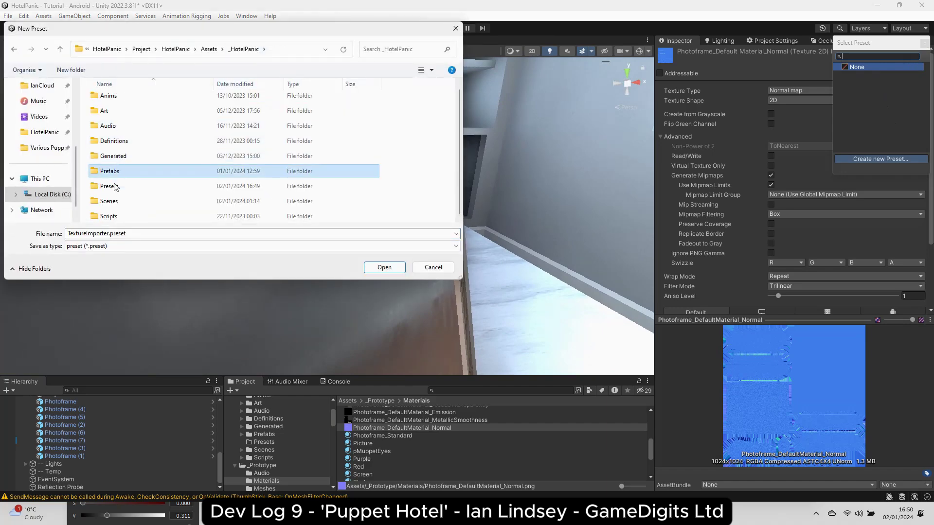
{"action": "double_click", "coordinate": [115, 187]}
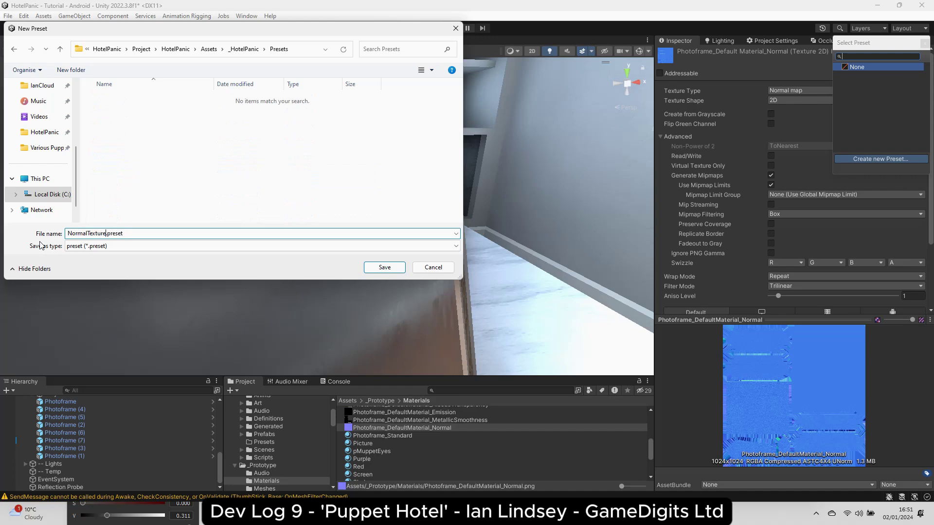
{"action": "key", "text": "Return"}
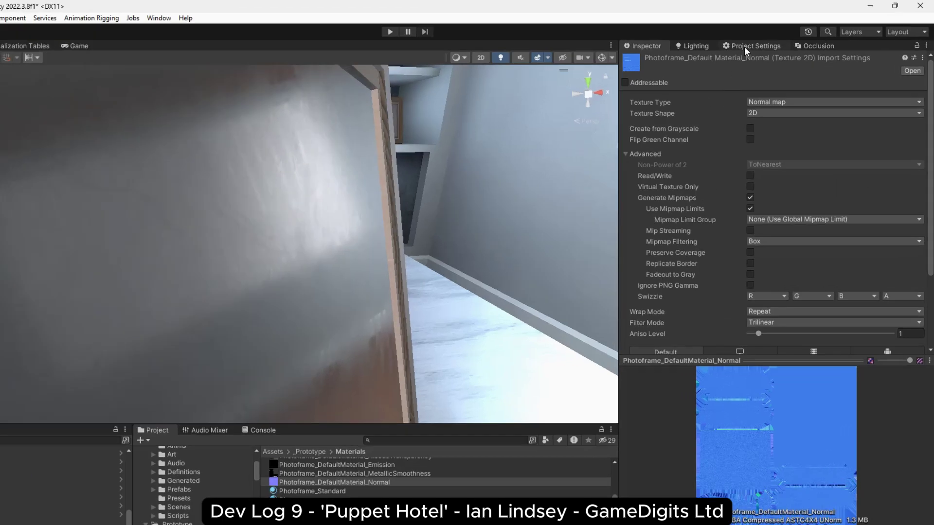
Step: Add NormalTexture as the Preset Manager's default TextureImporter preset
{"action": "left_click", "coordinate": [766, 42]}
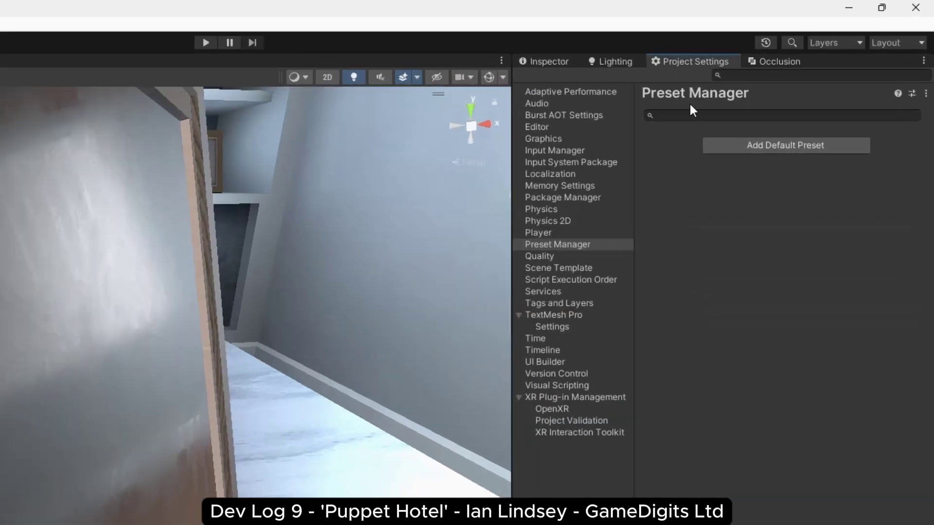
{"action": "left_click", "coordinate": [592, 245]}
{"action": "left_click", "coordinate": [756, 144]}
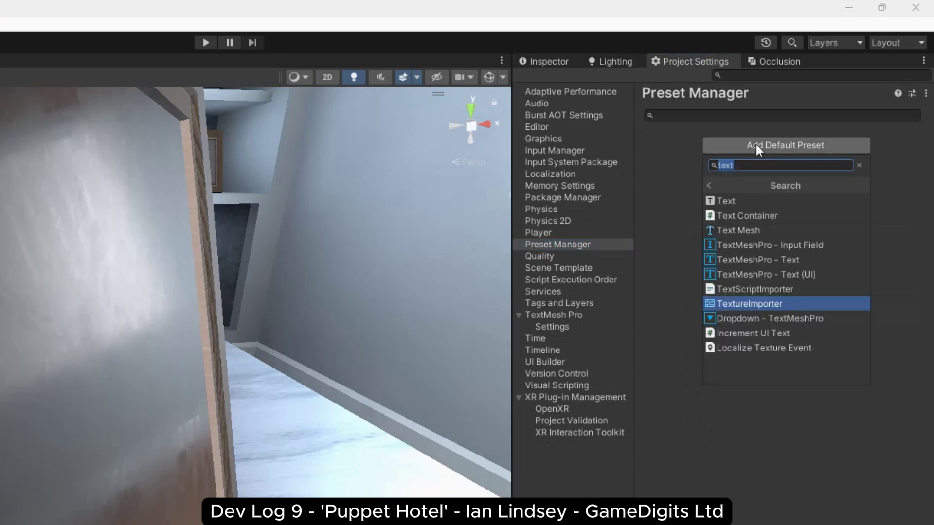
{"action": "left_click", "coordinate": [738, 302]}
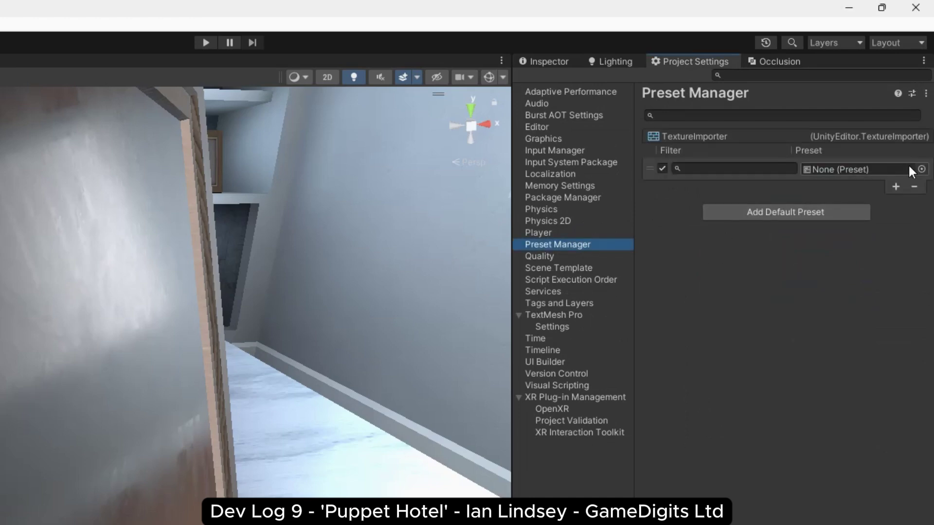
{"action": "left_click", "coordinate": [921, 169]}
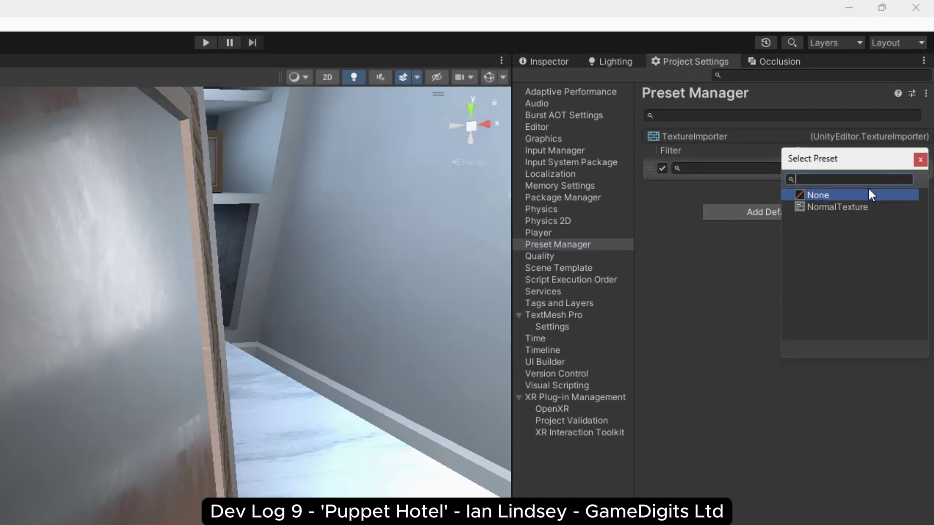
{"action": "left_click", "coordinate": [839, 207]}
{"action": "double_click", "coordinate": [839, 207]}
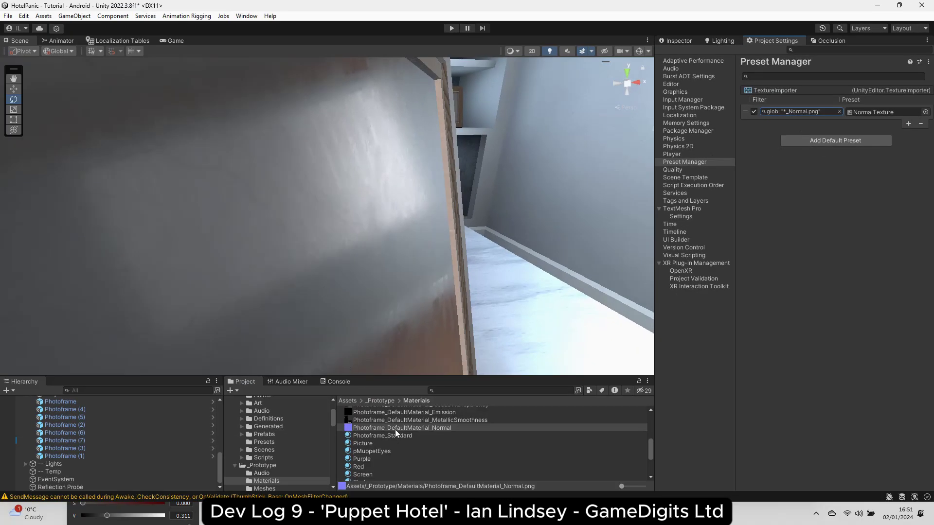
Step: Delete the Photoframe_DefaultMaterial_Normal asset and re-export the photo frame textures from Substance Painter
{"action": "left_click", "coordinate": [398, 419]}
{"action": "left_click", "coordinate": [396, 428]}
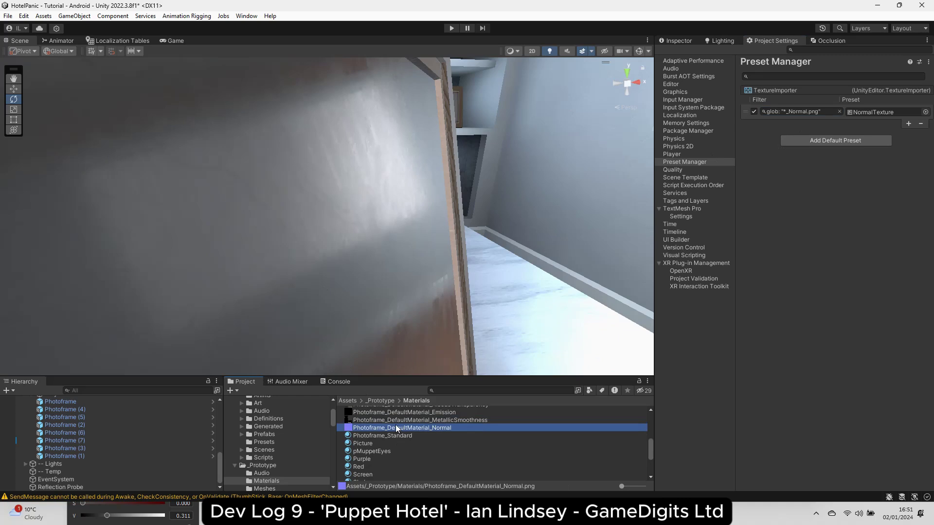
{"action": "key", "text": "Delete"}
{"action": "left_click", "coordinate": [512, 275]}
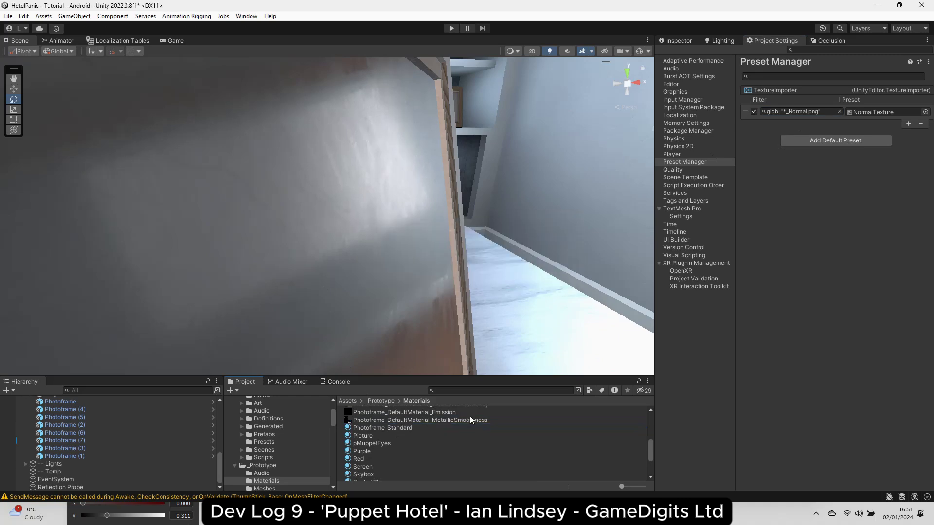
{"action": "key", "text": "alt+Tab"}
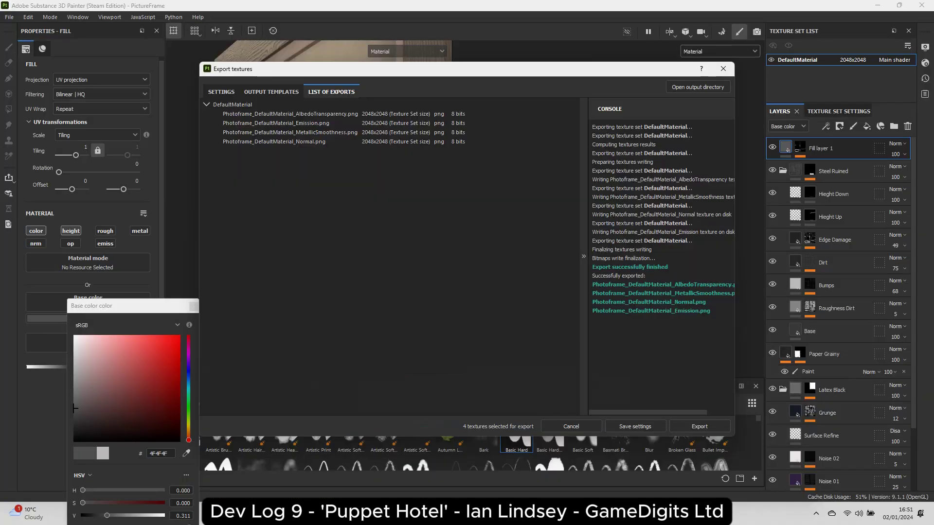
{"action": "left_click", "coordinate": [678, 424]}
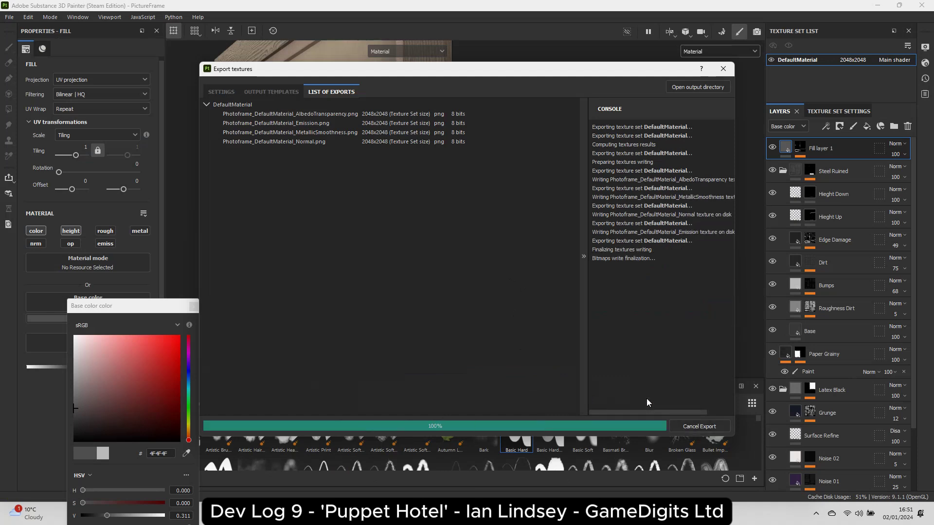
Step: Back in Unity, review the reimported photoframe normal map's import settings in the Inspector
{"action": "key", "text": "alt+Tab"}
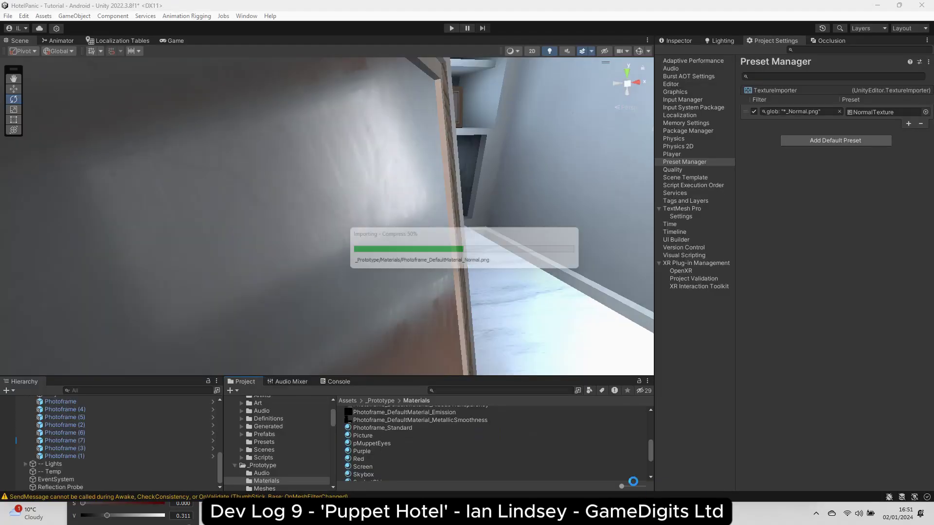
{"action": "left_click", "coordinate": [419, 428]}
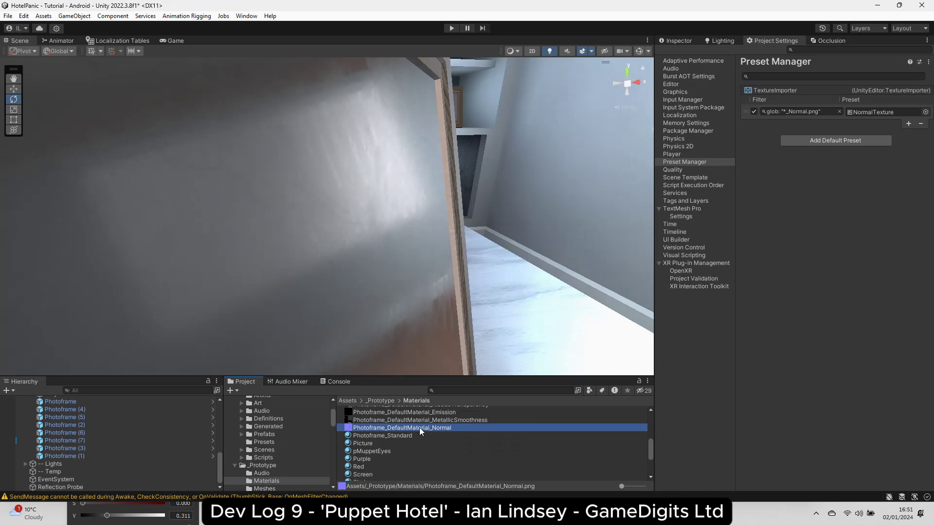
{"action": "left_click", "coordinate": [679, 41]}
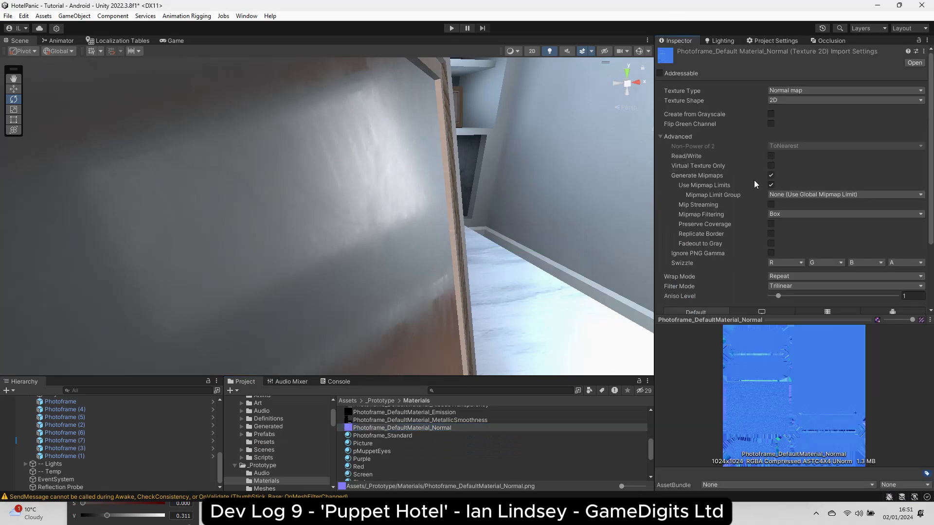
{"action": "scroll", "coordinate": [795, 104], "scroll_direction": "down", "scroll_amount": 4}
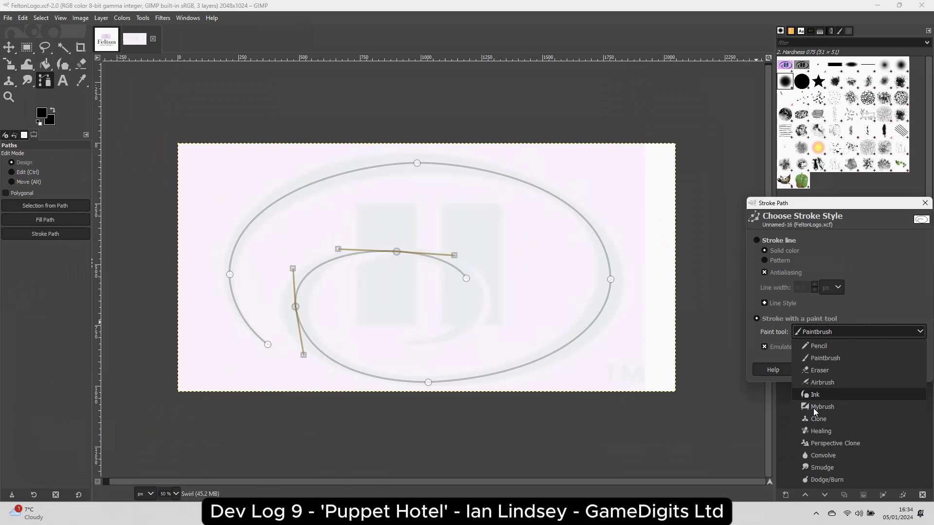
Step: Stroke the Felton logo's curved paths with a paint tool
{"action": "left_click", "coordinate": [837, 389]}
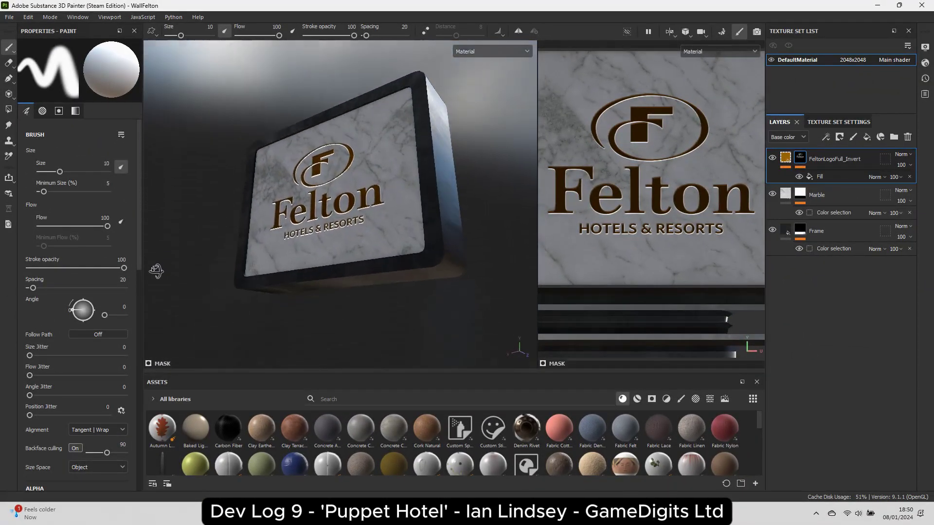
{"action": "left_click_drag", "start_coordinate": [156, 271], "coordinate": [154, 305], "text": "alt"}
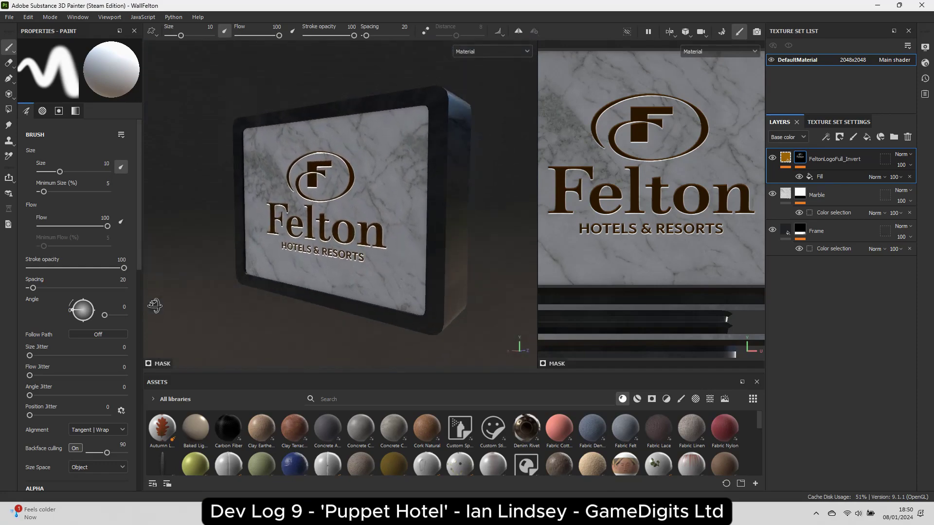